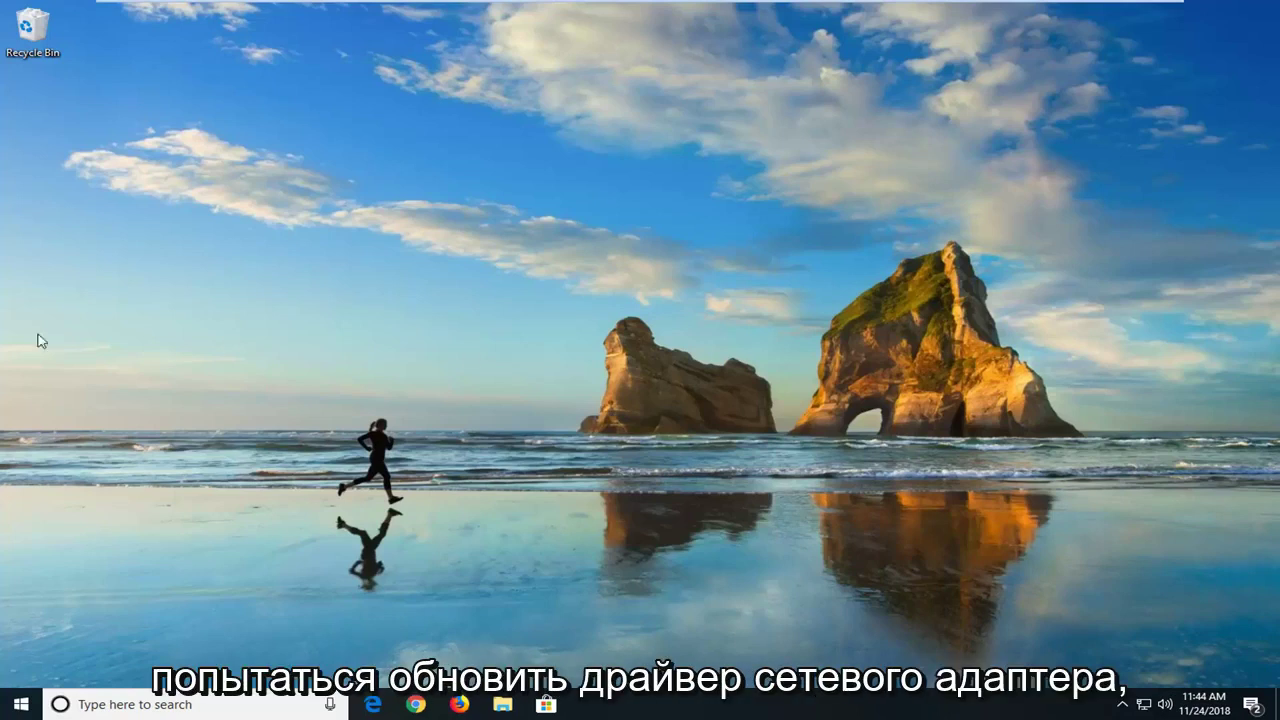
Launch Device Manager by searching 'device manager' from the Start menu.
{"action": "left_click", "coordinate": [20, 705]}
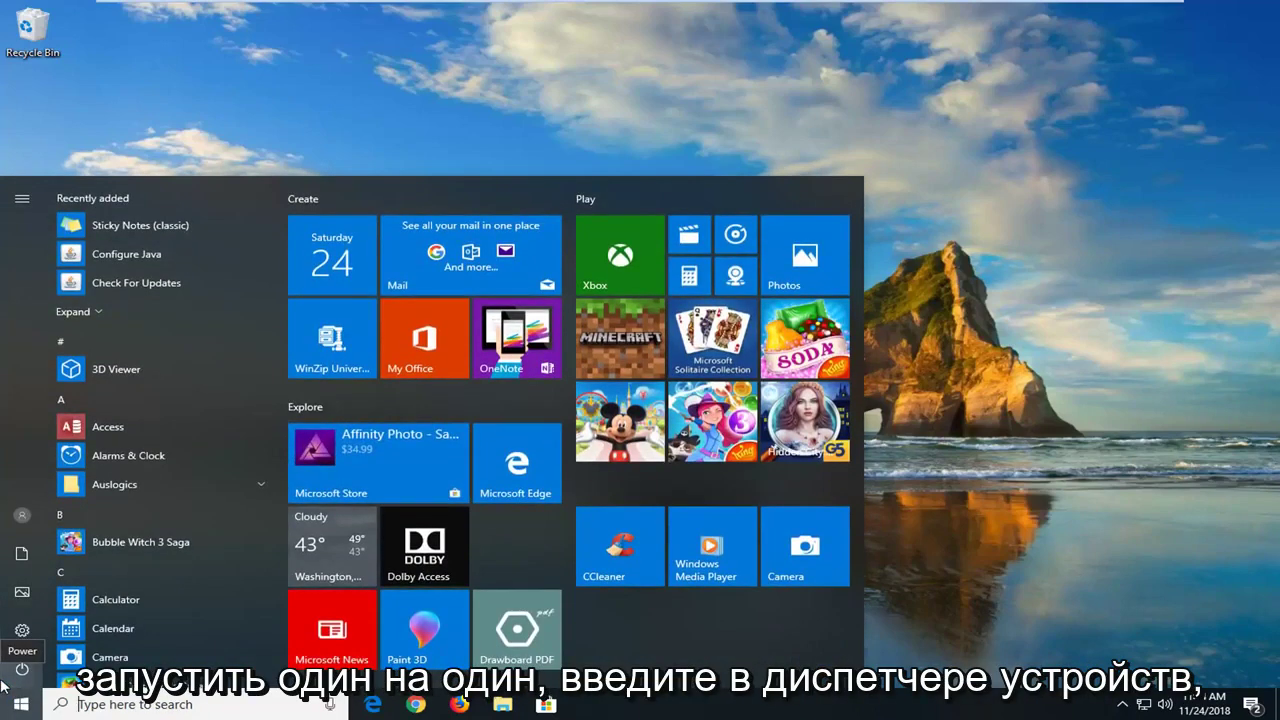
{"action": "type", "text": "device manage"}
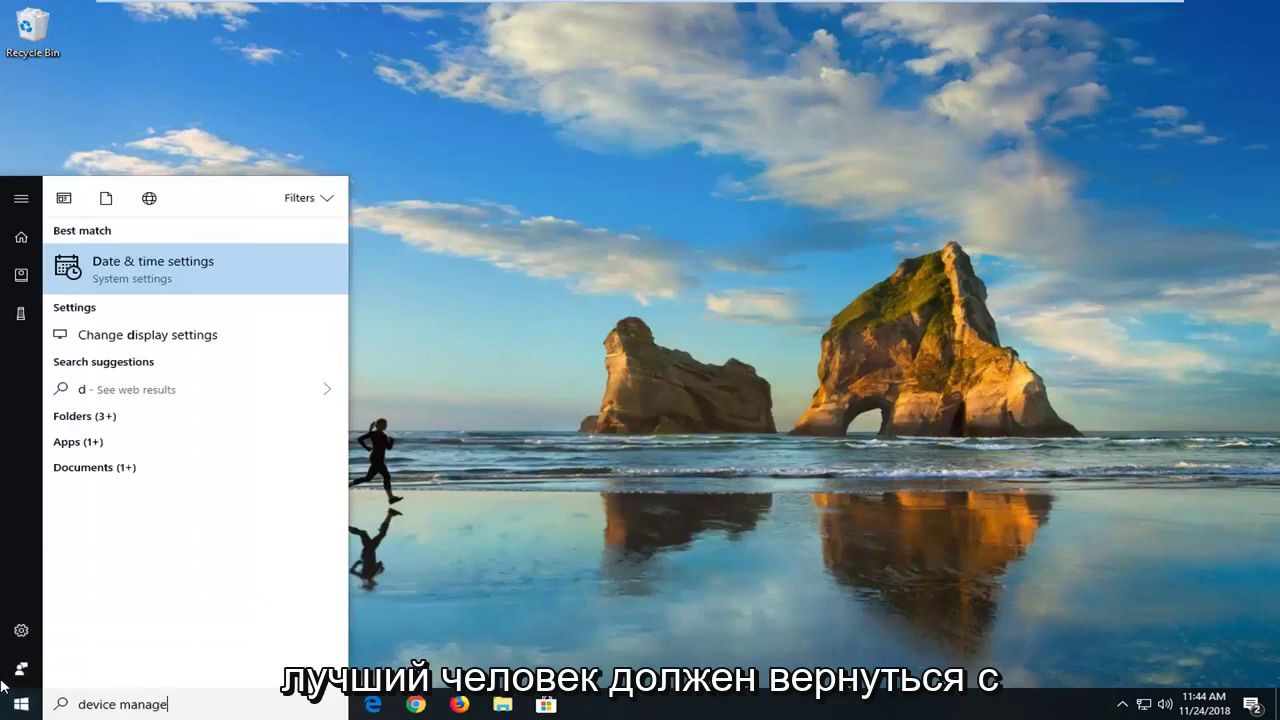
{"action": "type", "text": "r"}
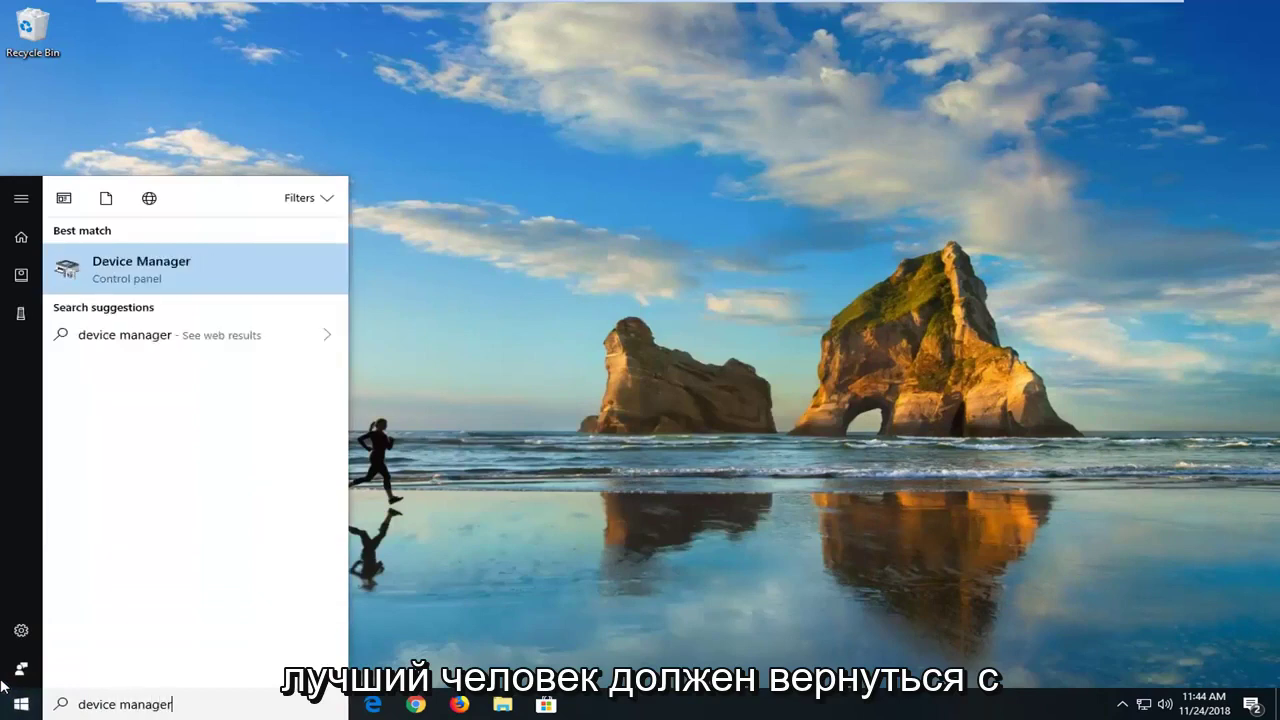
{"action": "left_click", "coordinate": [155, 276]}
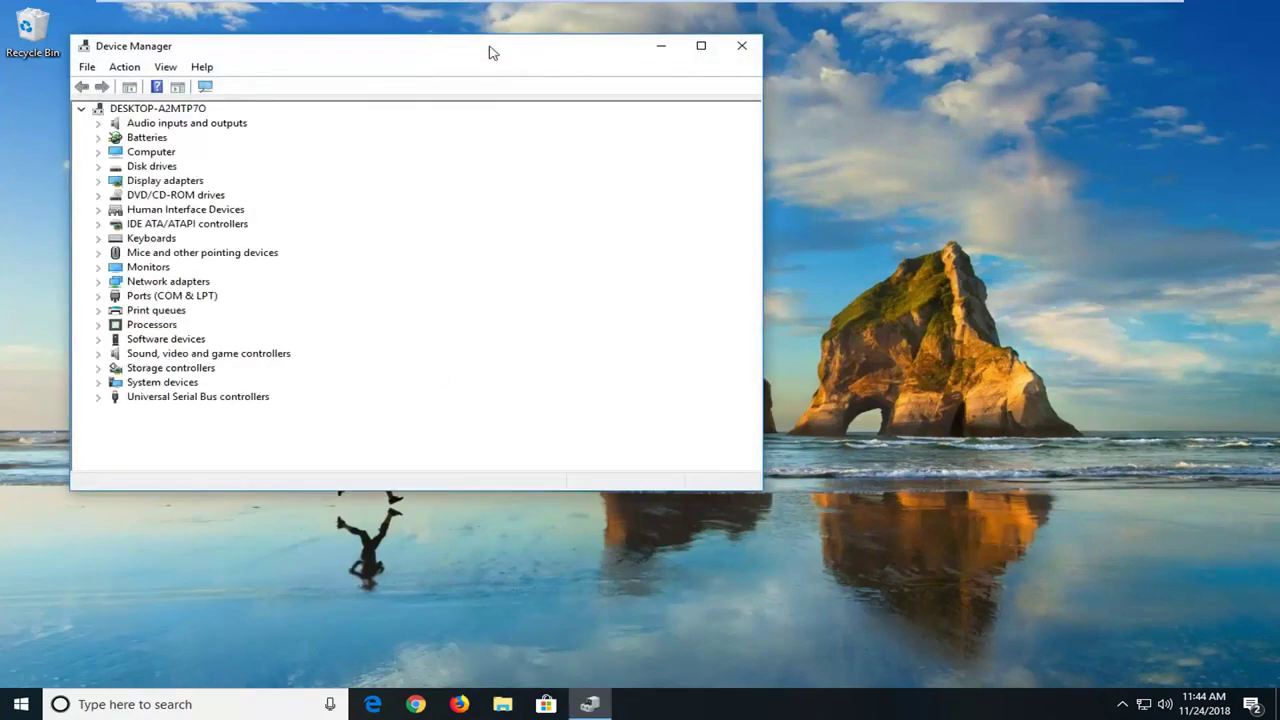
Enlarge the Device Manager window, expand Network adapters, and select the Intel 82574L adapter.
{"action": "left_click_drag", "start_coordinate": [489, 51], "coordinate": [567, 55]}
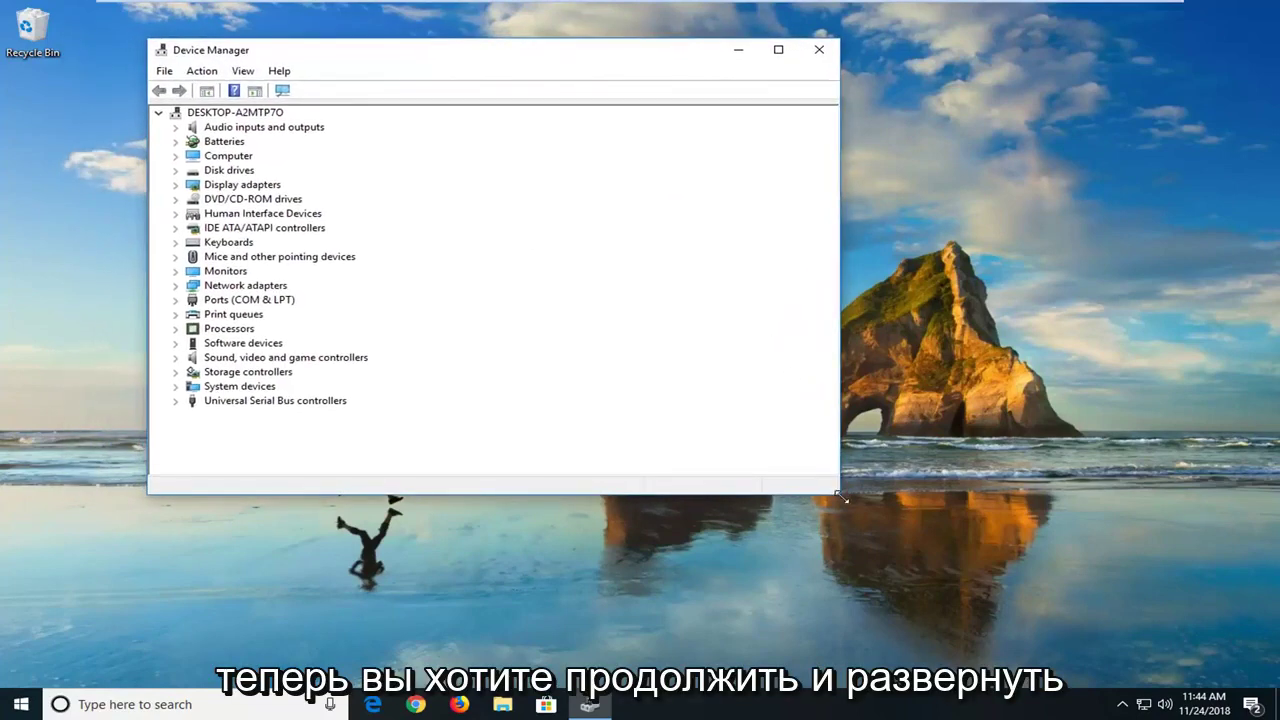
{"action": "left_click_drag", "start_coordinate": [840, 496], "coordinate": [1006, 543]}
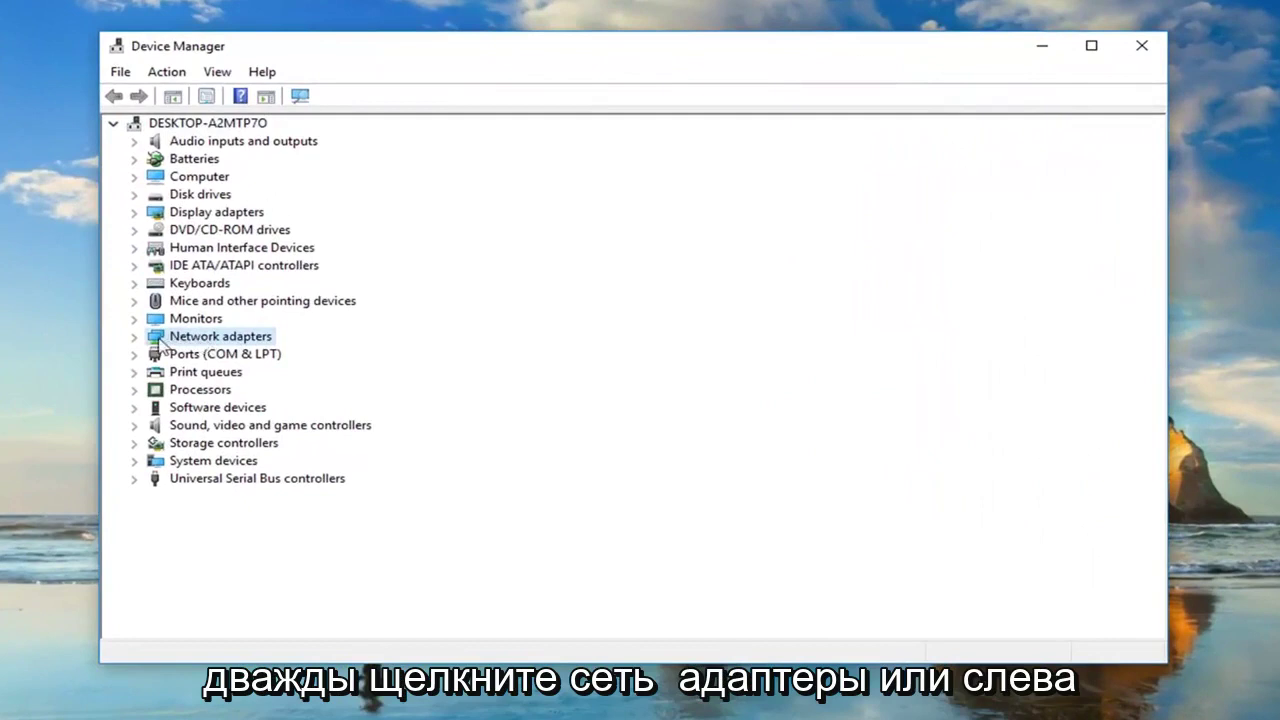
{"action": "left_click", "coordinate": [135, 338]}
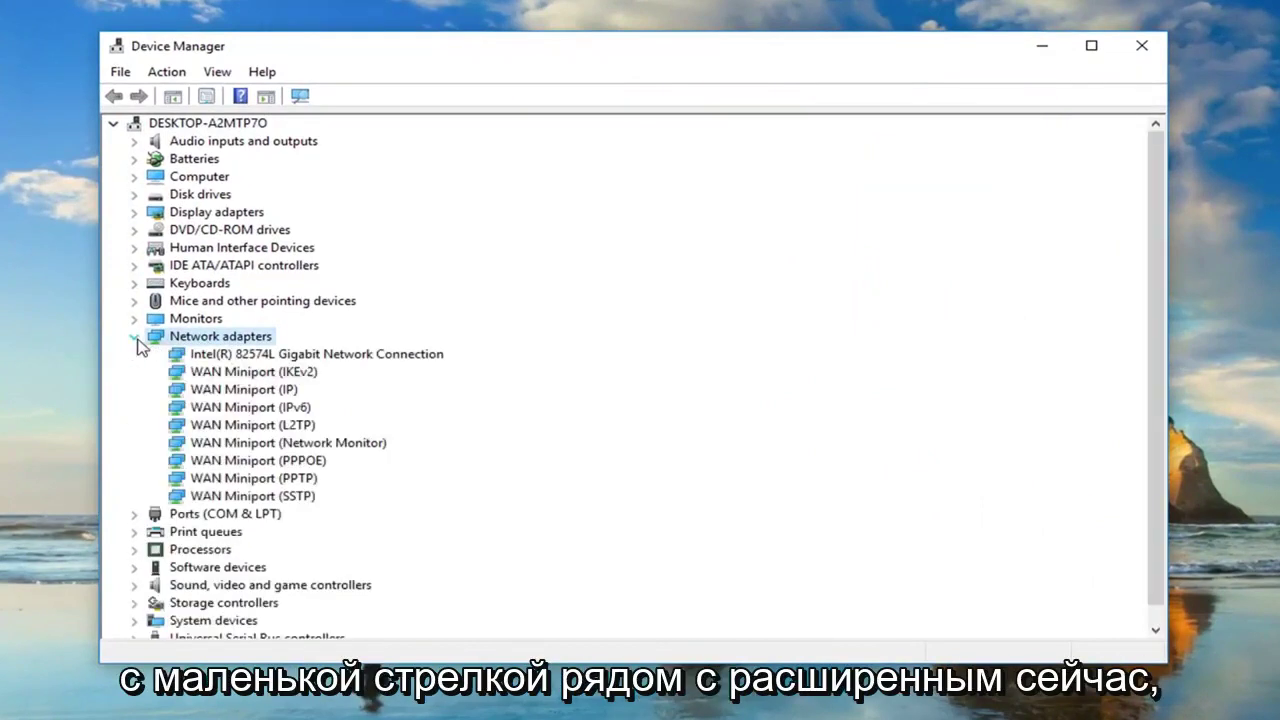
{"action": "left_click", "coordinate": [224, 358]}
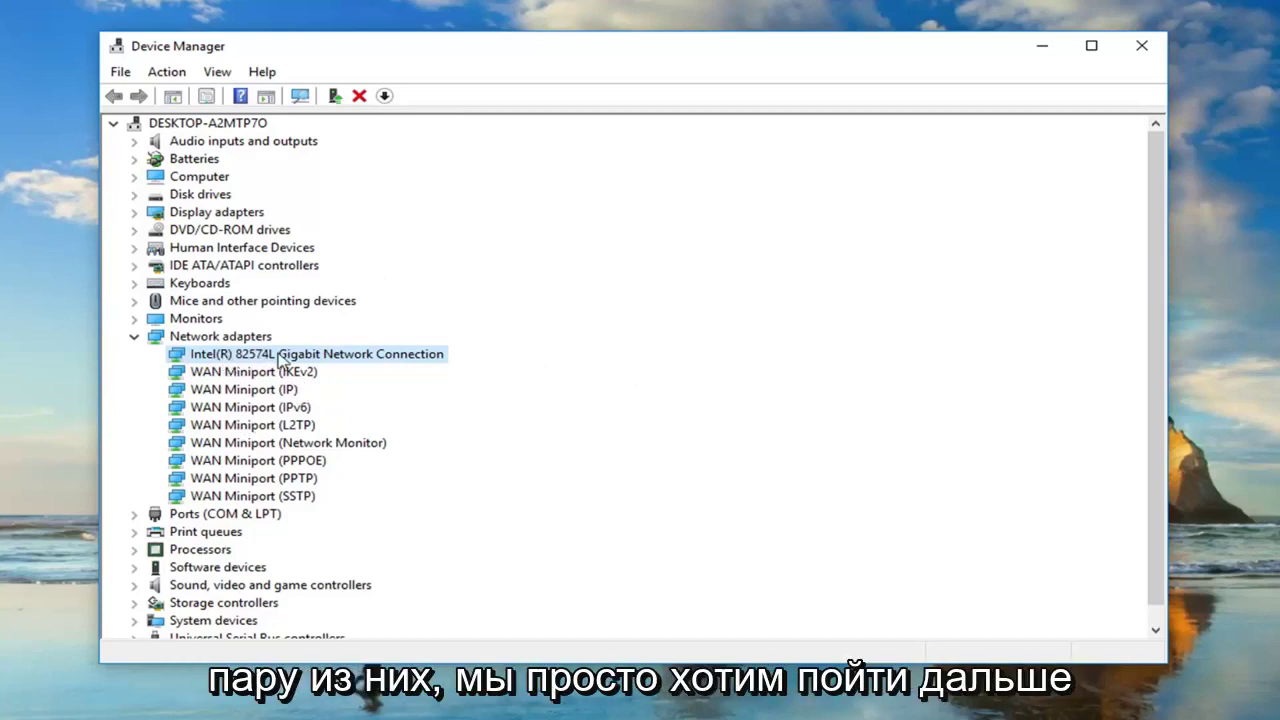
Start a driver update for the Intel 82574L, search automatically, then go back to the search choices.
{"action": "right_click", "coordinate": [267, 359]}
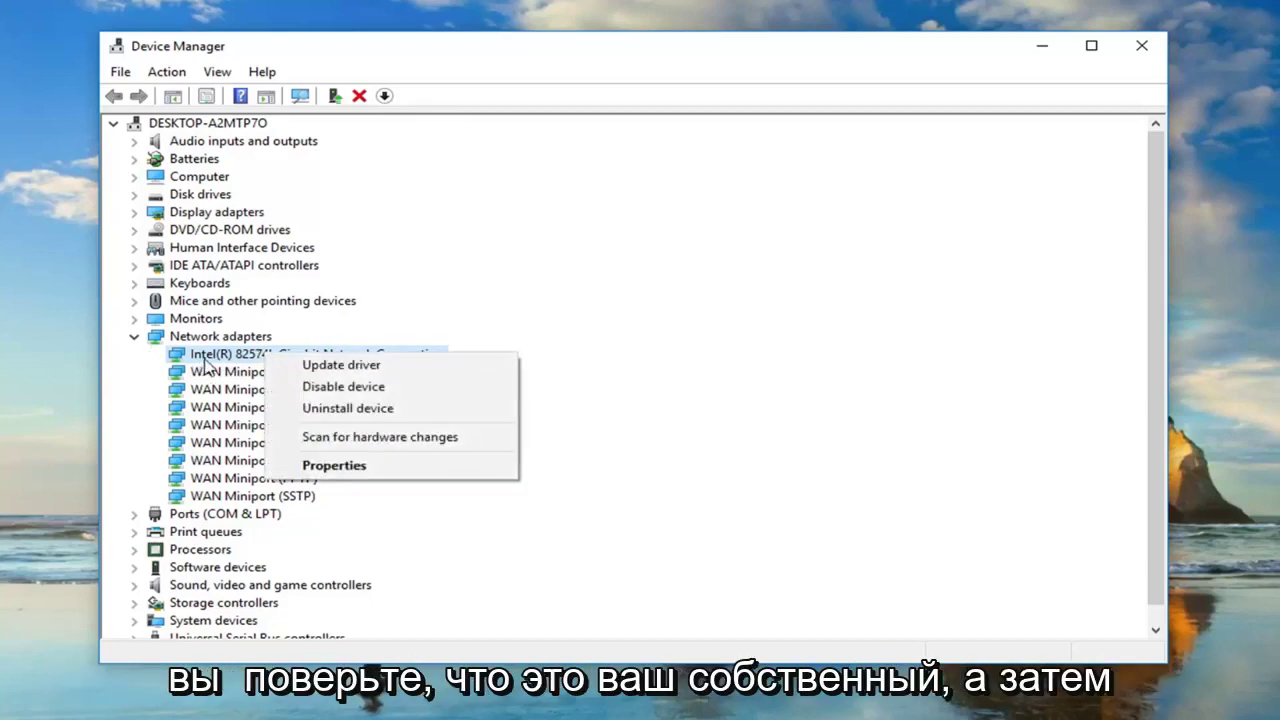
{"action": "left_click", "coordinate": [316, 366]}
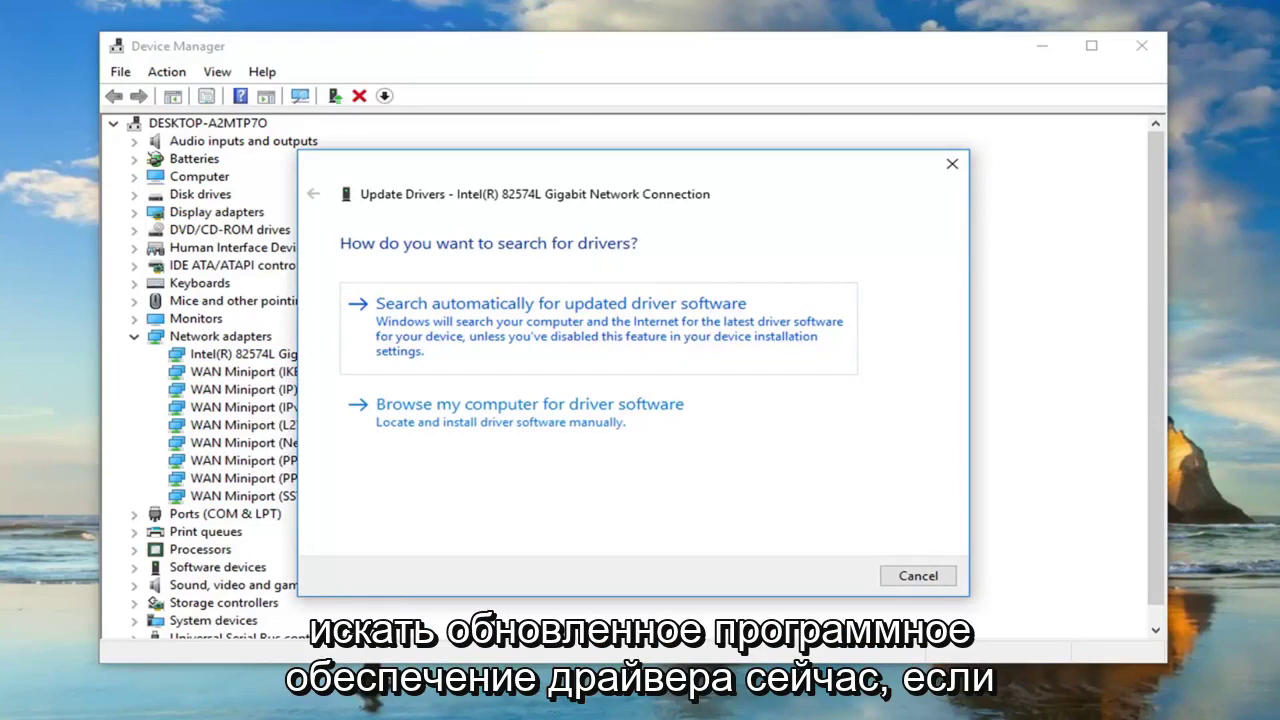
{"action": "left_click", "coordinate": [516, 318]}
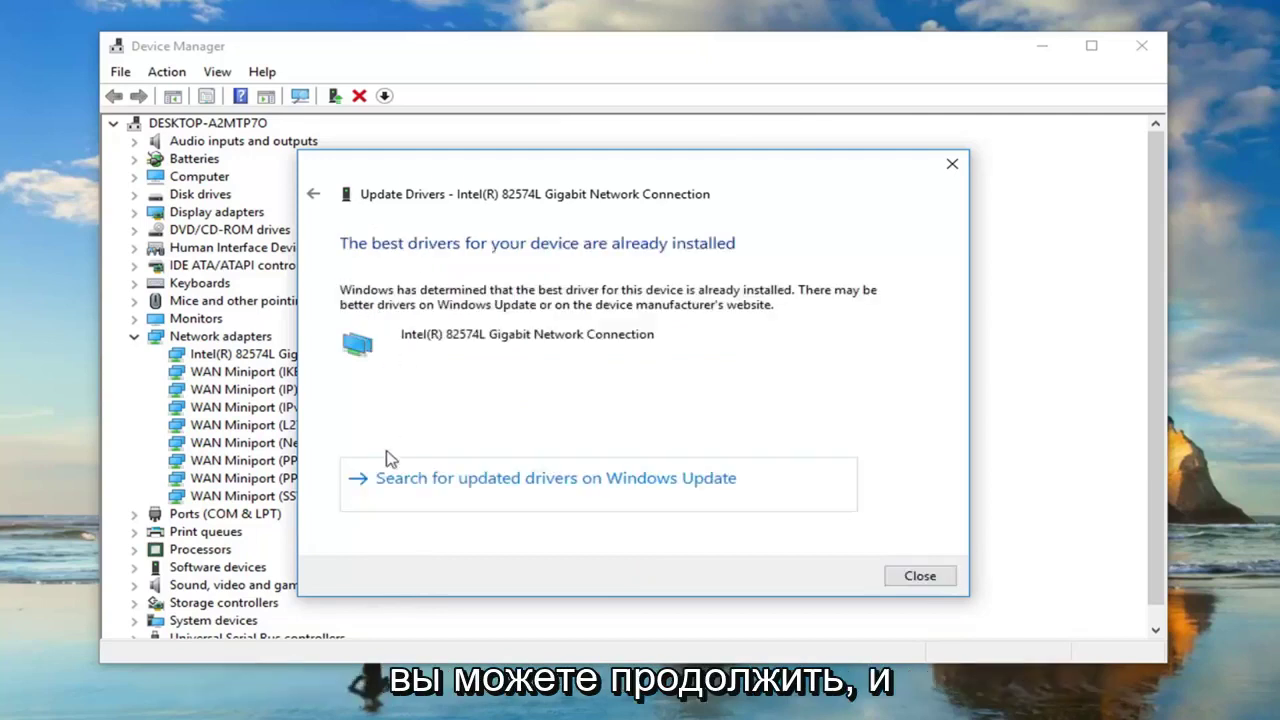
{"action": "left_click", "coordinate": [314, 195]}
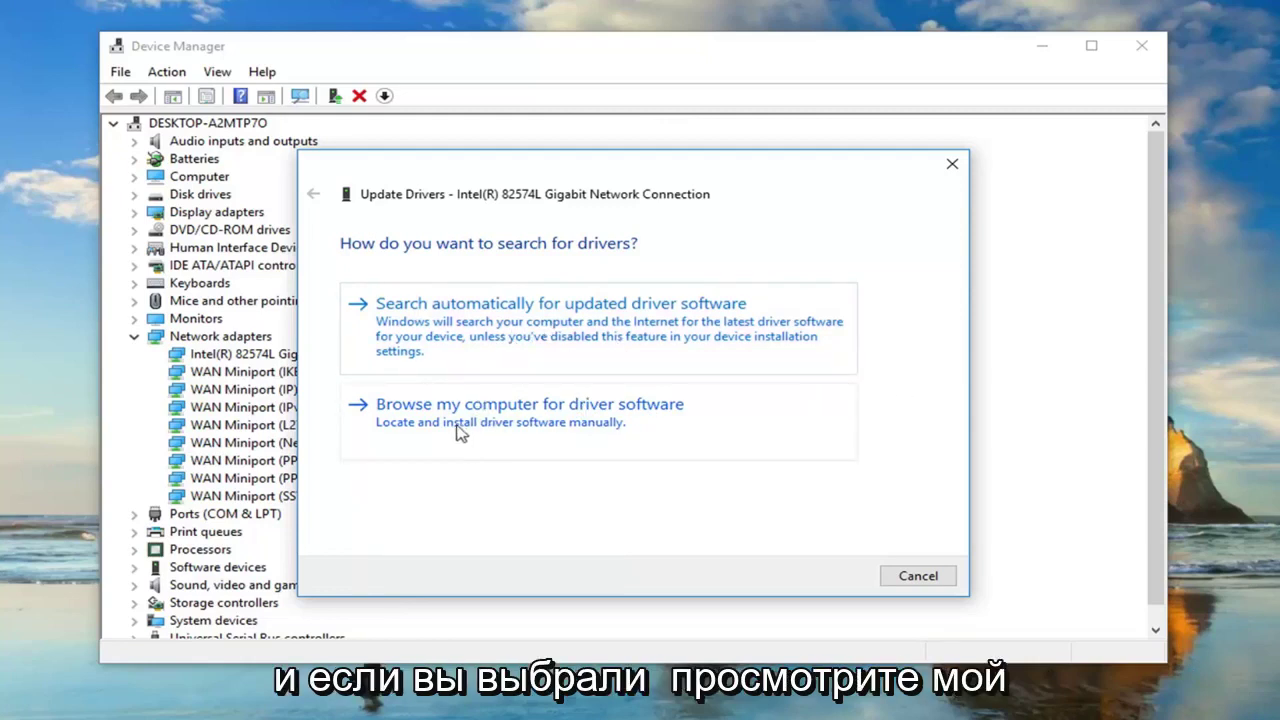
Install the Intel 82574L Gigabit Network Connection driver picked from this computer's list, then close the wizard.
{"action": "left_click", "coordinate": [503, 437]}
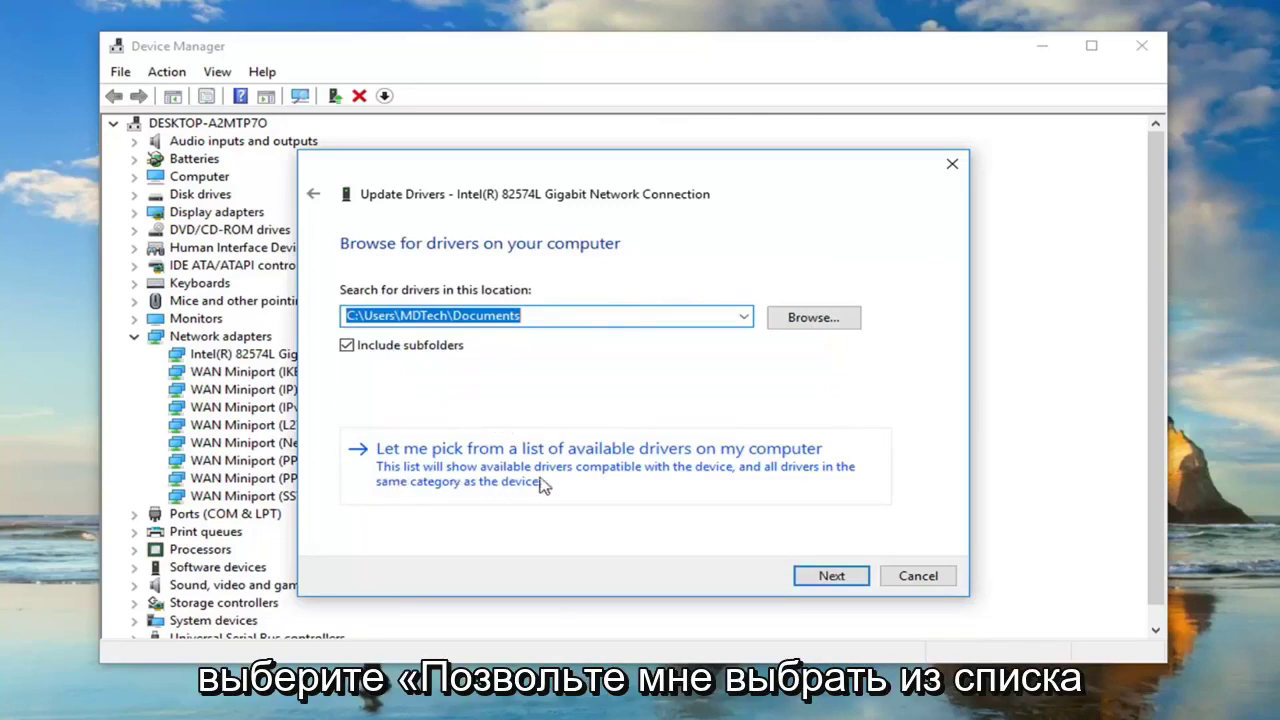
{"action": "left_click", "coordinate": [697, 466]}
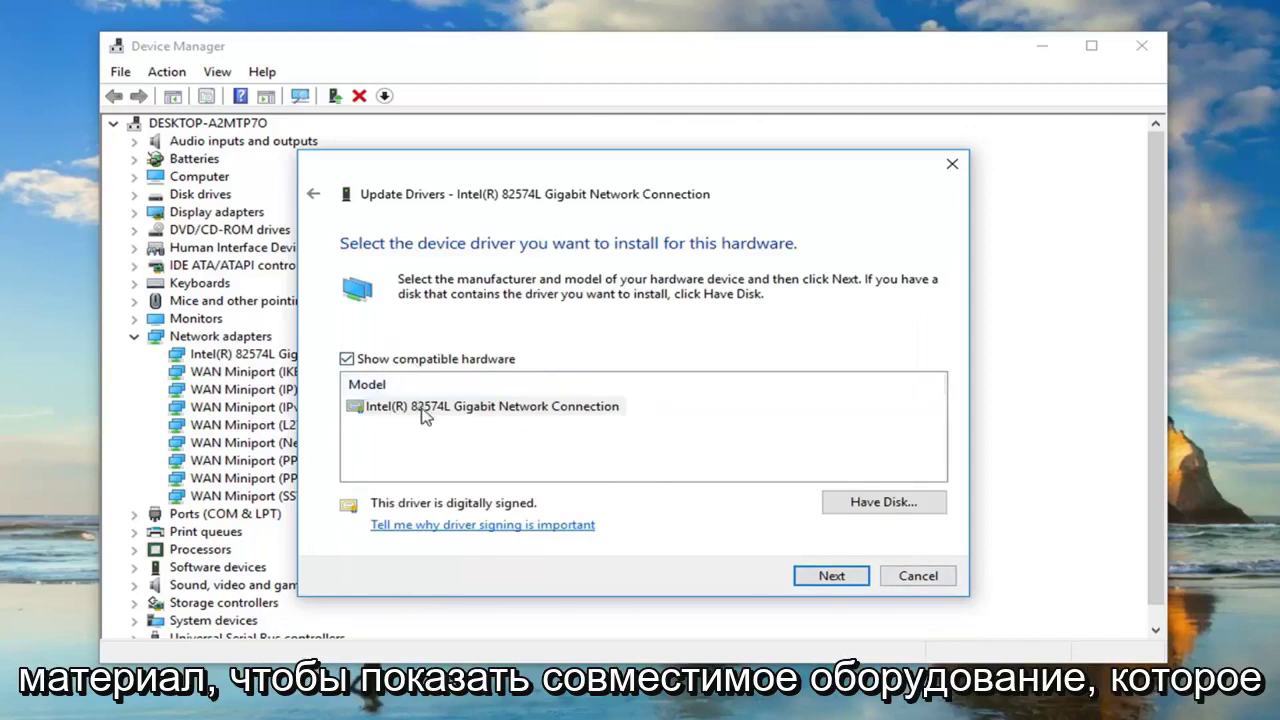
{"action": "left_click", "coordinate": [535, 412]}
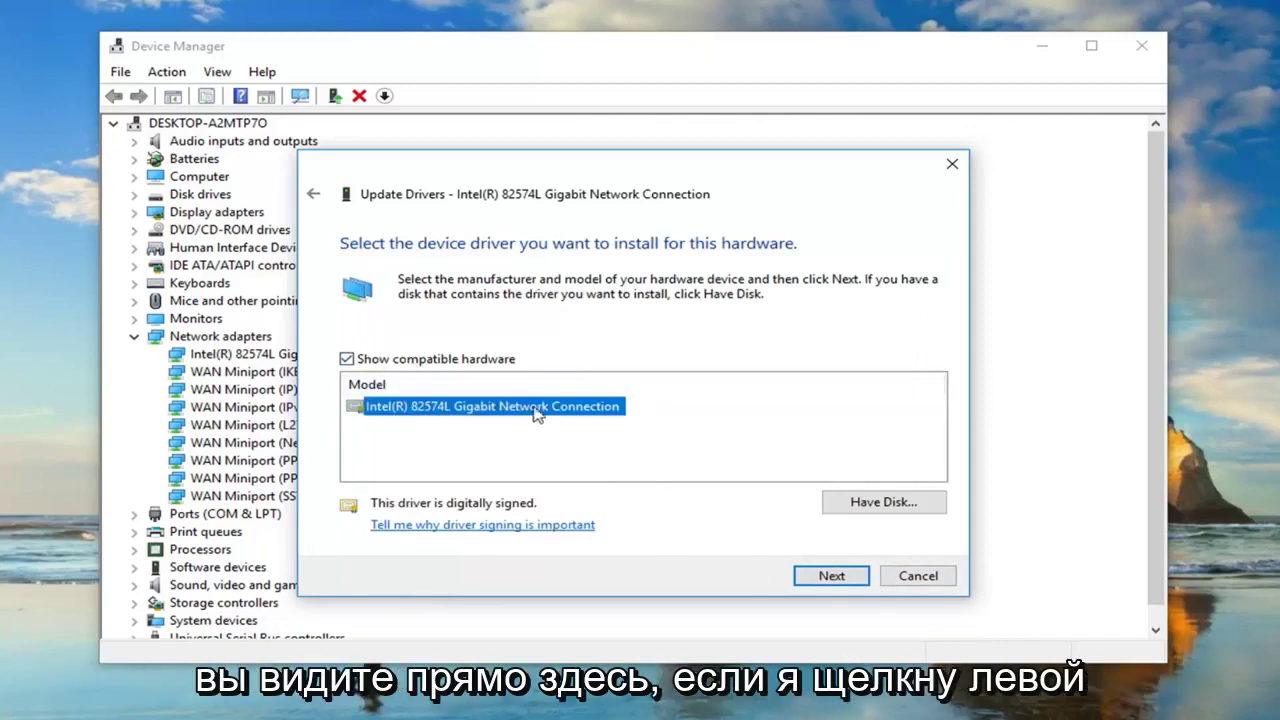
{"action": "left_click", "coordinate": [830, 577]}
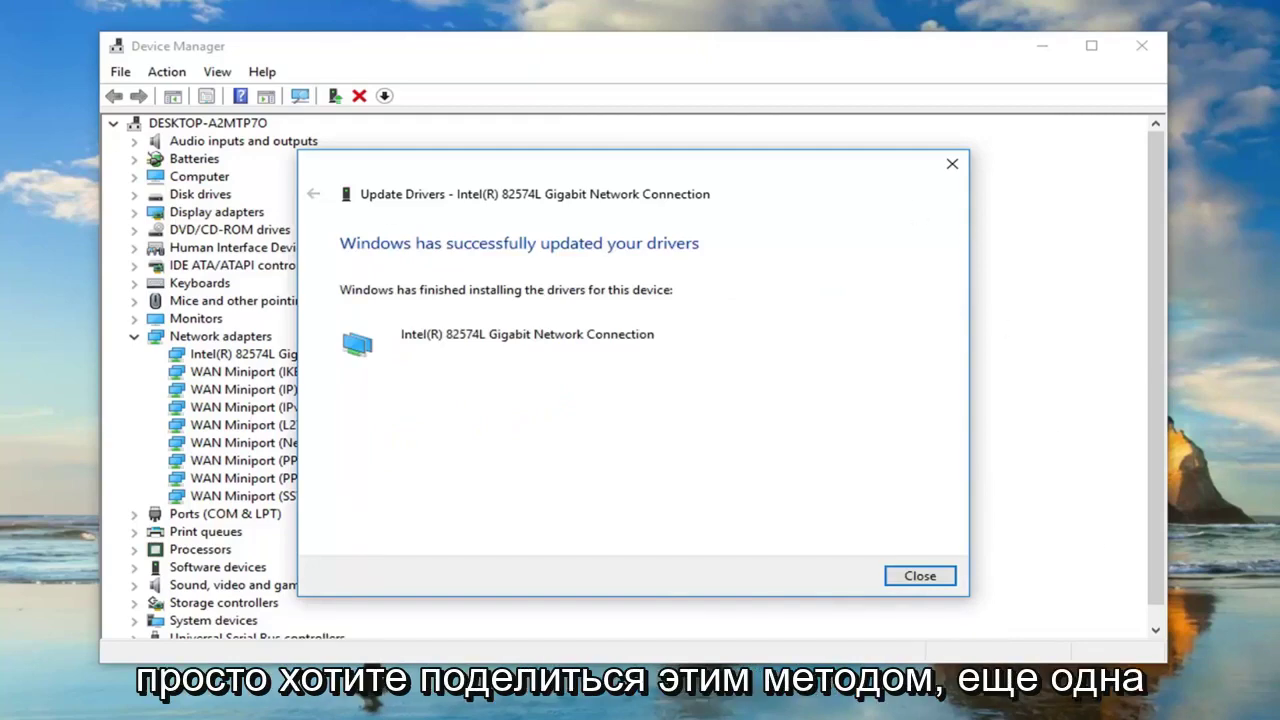
{"action": "left_click", "coordinate": [952, 163]}
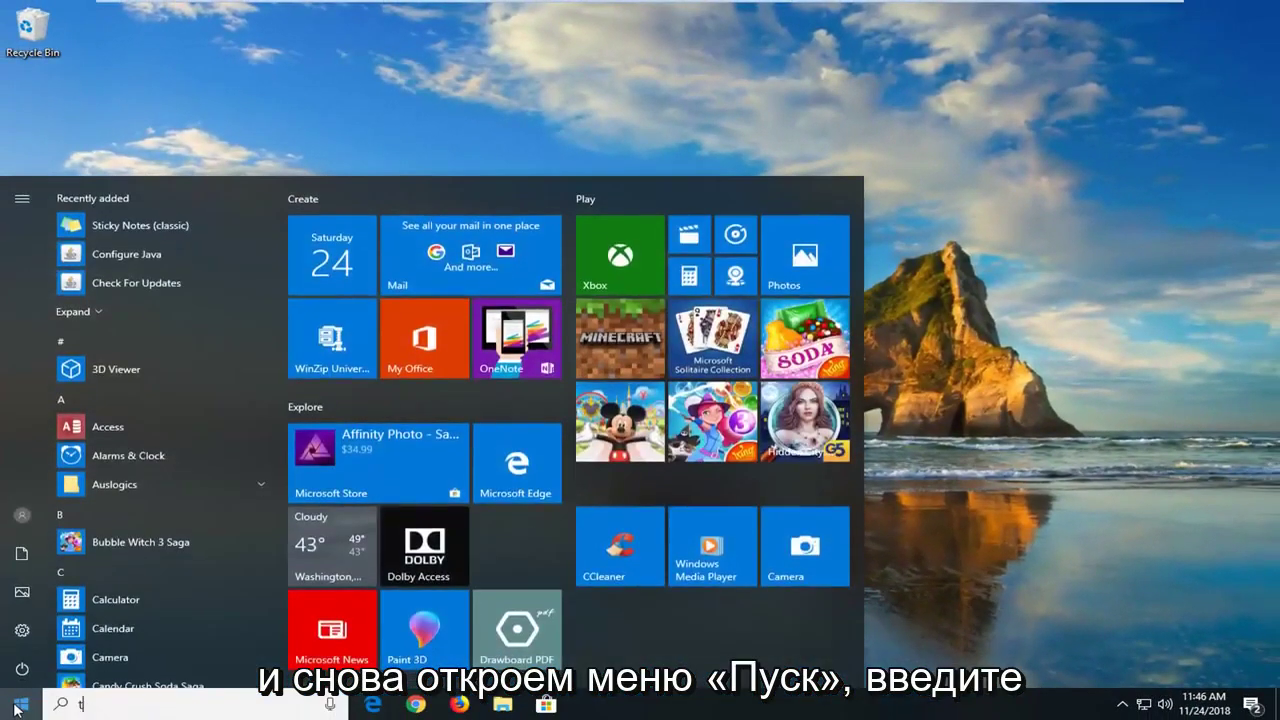
Open the Troubleshoot settings page and run the Internet Connections troubleshooter.
{"action": "type", "text": "troubleshooting"}
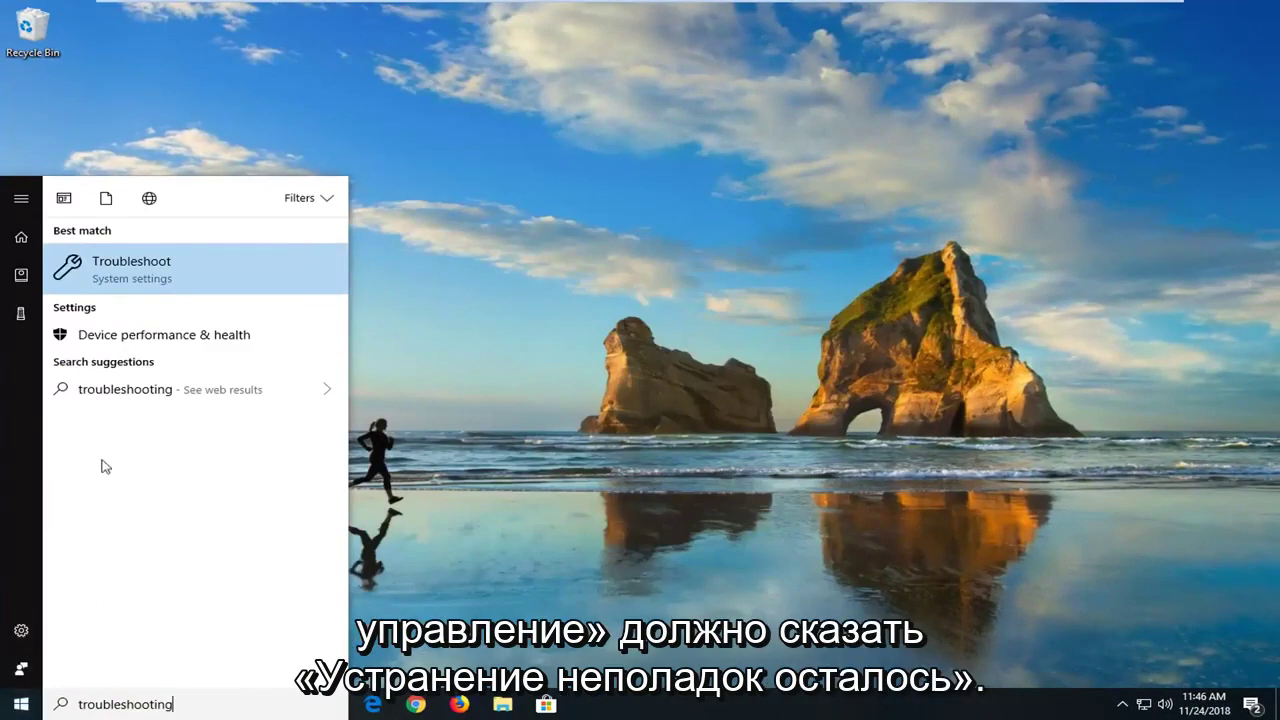
{"action": "left_click", "coordinate": [126, 268]}
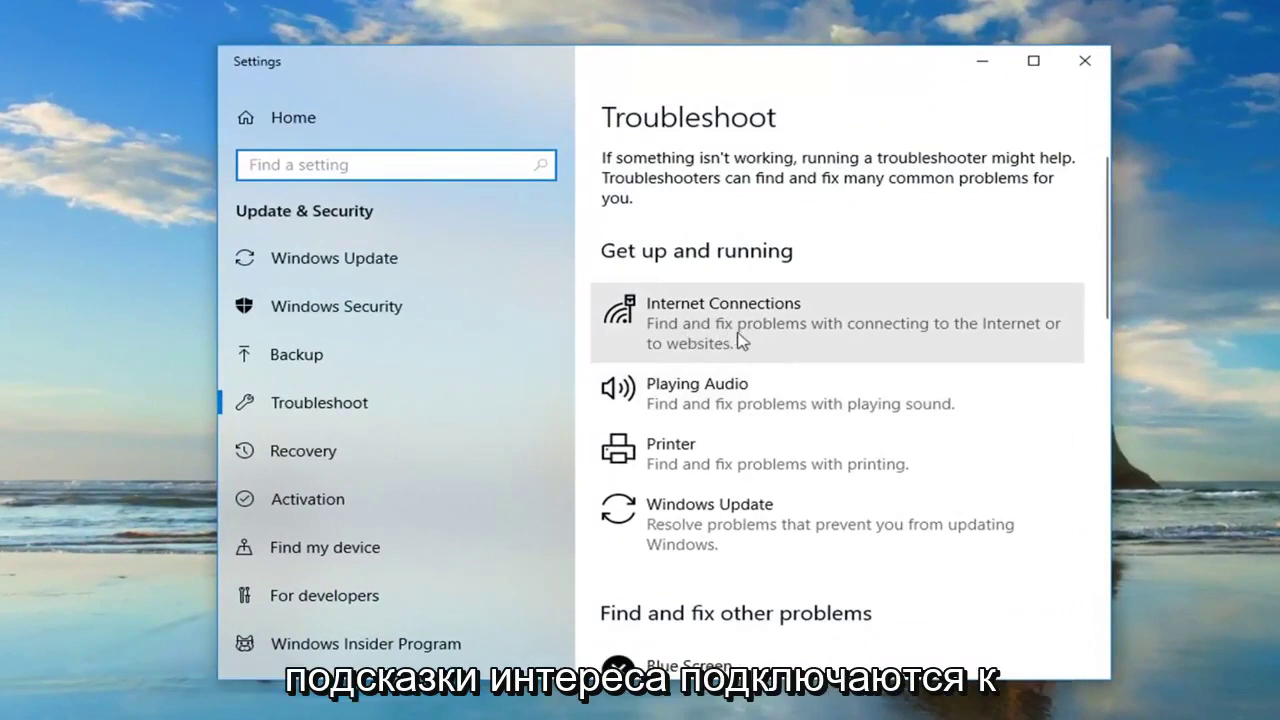
{"action": "left_click", "coordinate": [813, 342]}
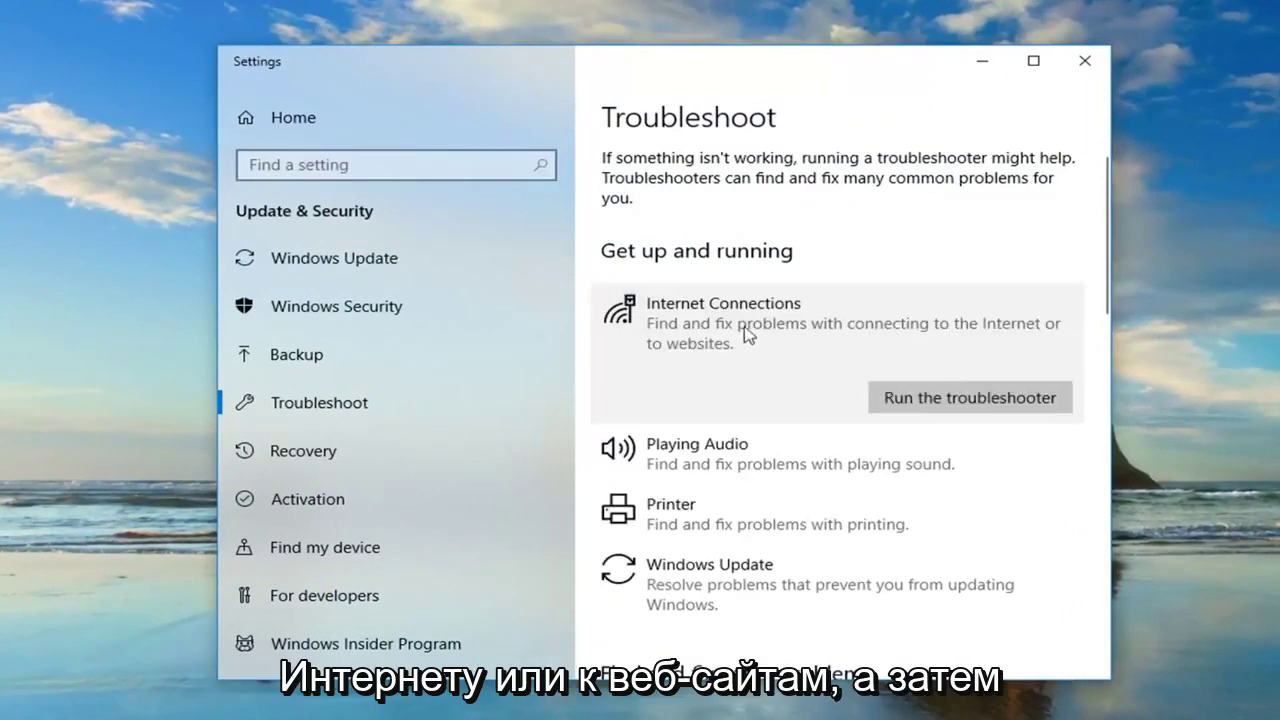
{"action": "left_click", "coordinate": [943, 398]}
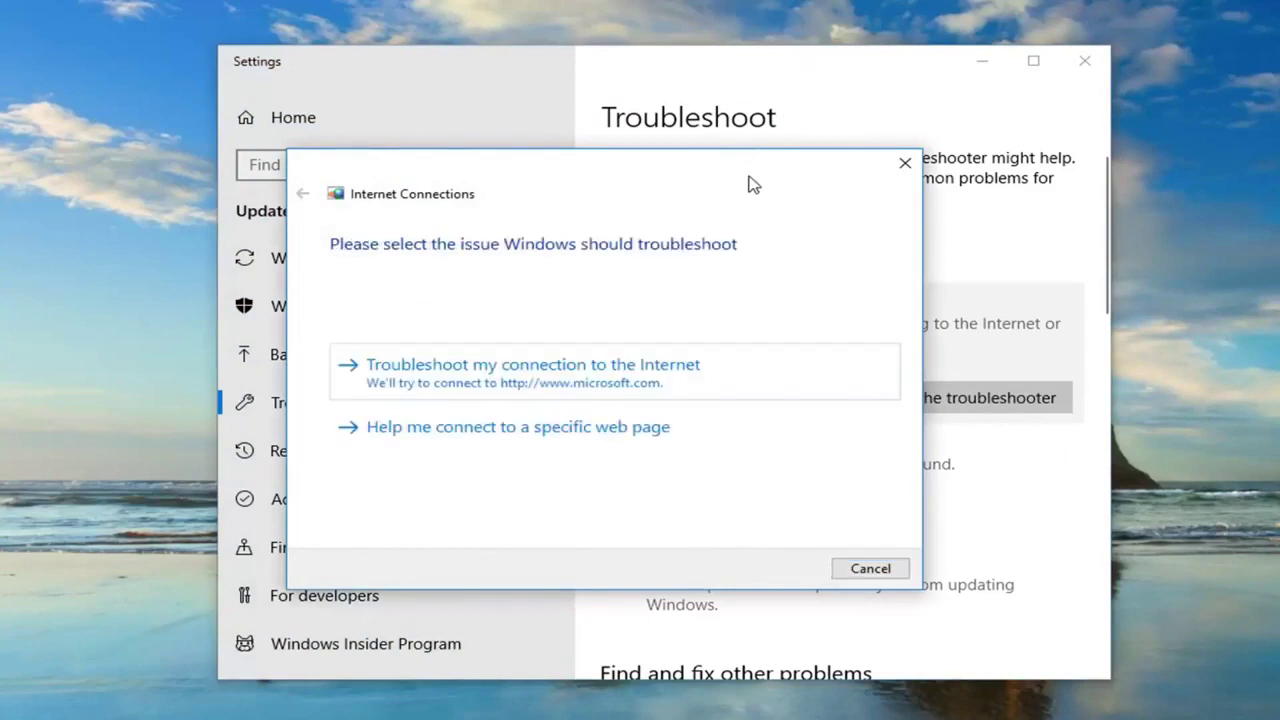
Move the Internet Connections troubleshooter aside and close it without choosing an issue.
{"action": "left_click_drag", "start_coordinate": [689, 203], "coordinate": [505, 243]}
{"action": "scroll", "coordinate": [1003, 418], "scroll_direction": "down", "scroll_amount": 5}
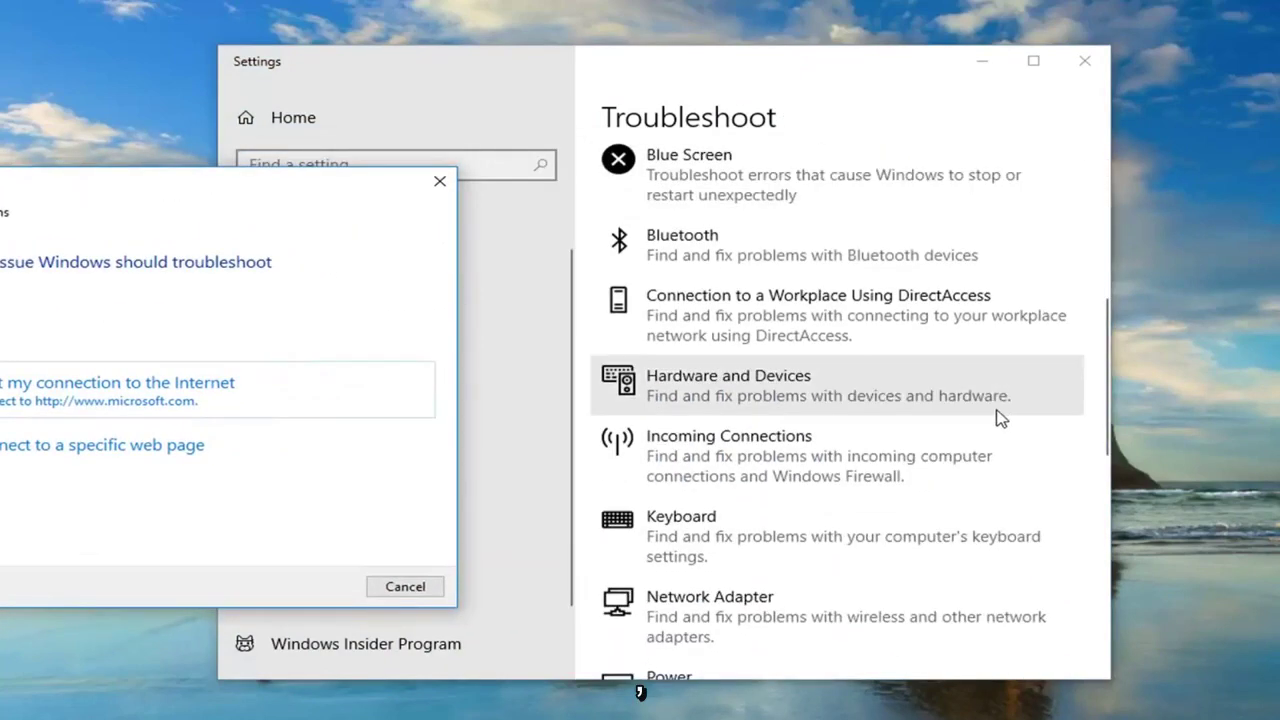
{"action": "scroll", "coordinate": [1000, 418], "scroll_direction": "up", "scroll_amount": 3}
{"action": "left_click", "coordinate": [440, 181]}
{"action": "scroll", "coordinate": [800, 320], "scroll_direction": "up", "scroll_amount": 3}
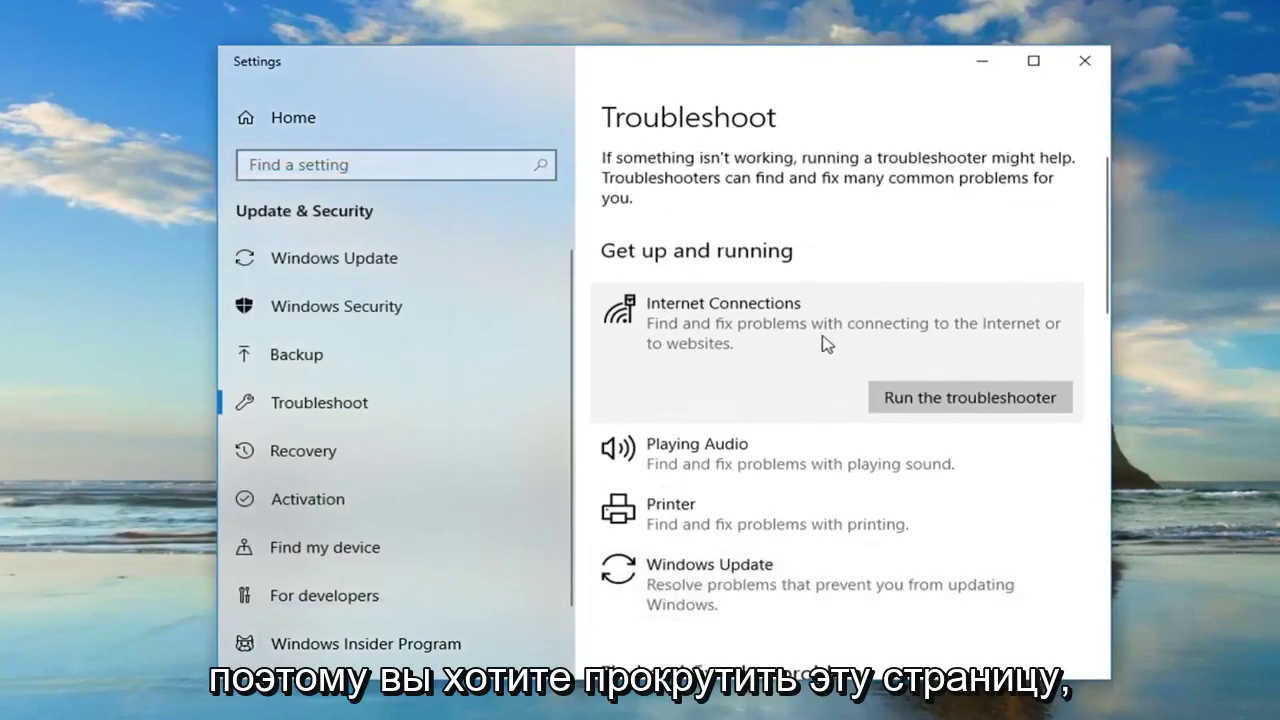
{"action": "scroll", "coordinate": [826, 343], "scroll_direction": "down", "scroll_amount": 7}
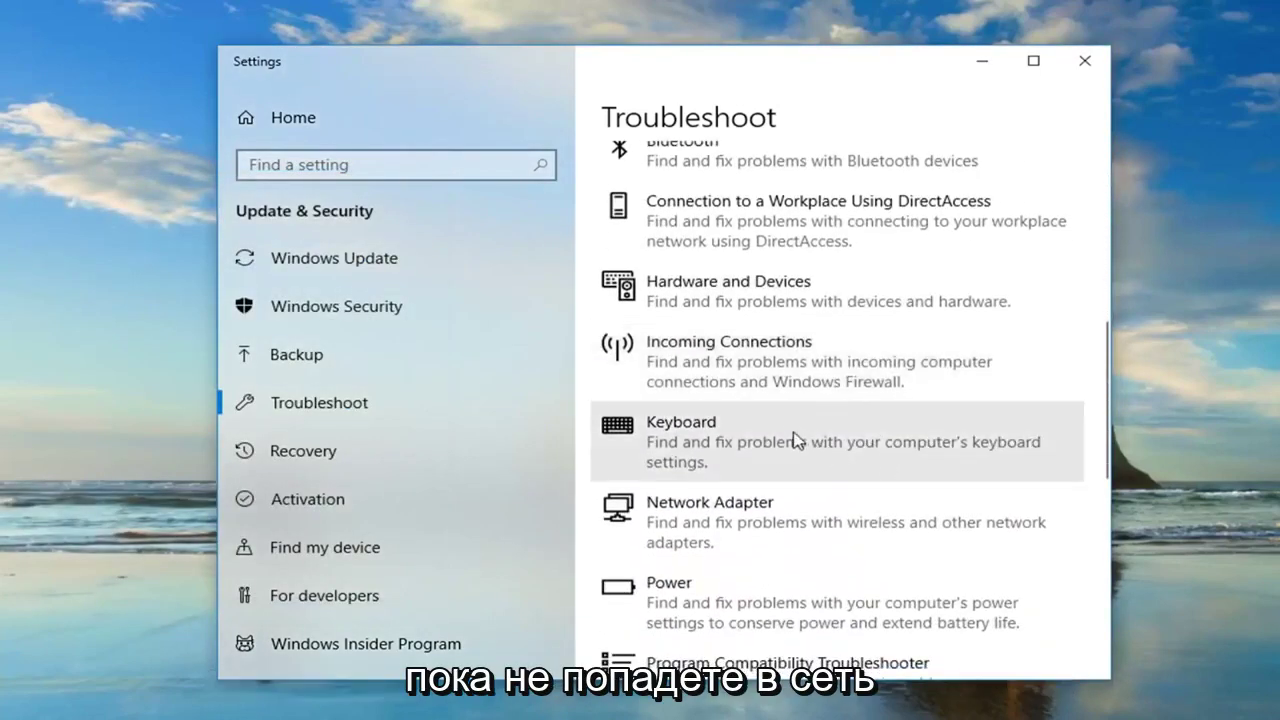
Run the Network Adapter troubleshooter, then close the Settings window.
{"action": "left_click", "coordinate": [732, 536]}
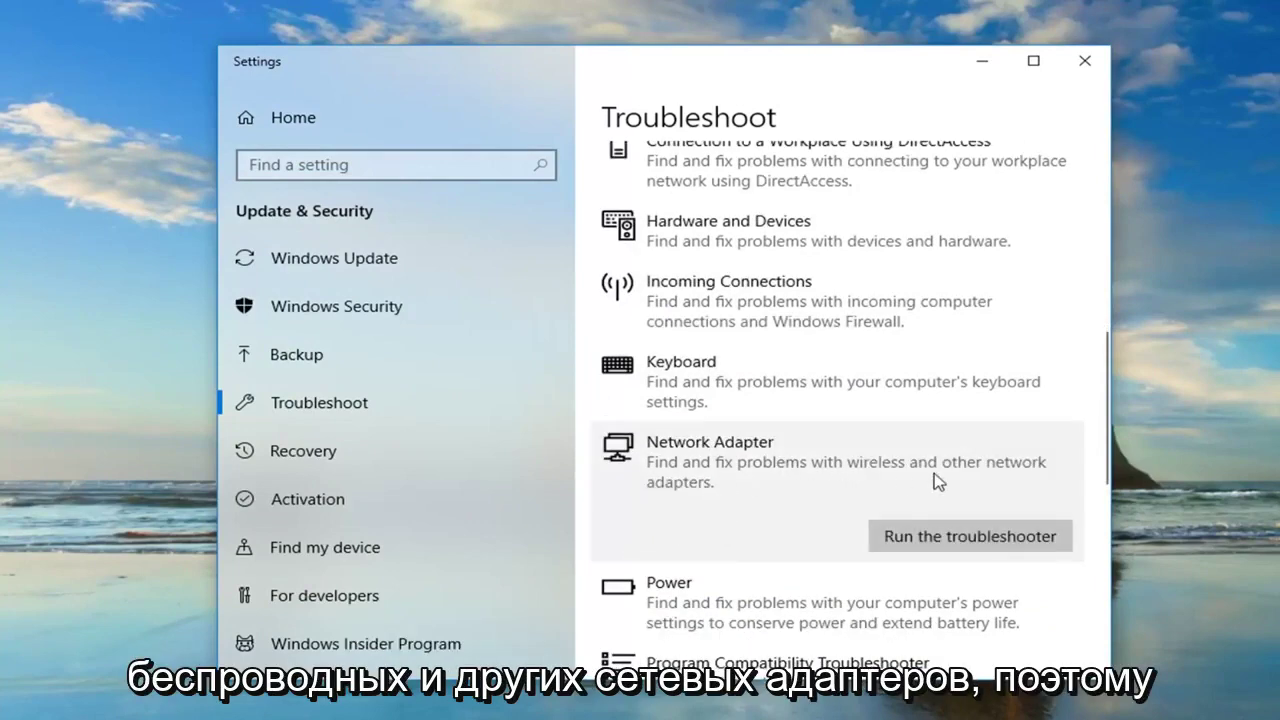
{"action": "left_click", "coordinate": [926, 545]}
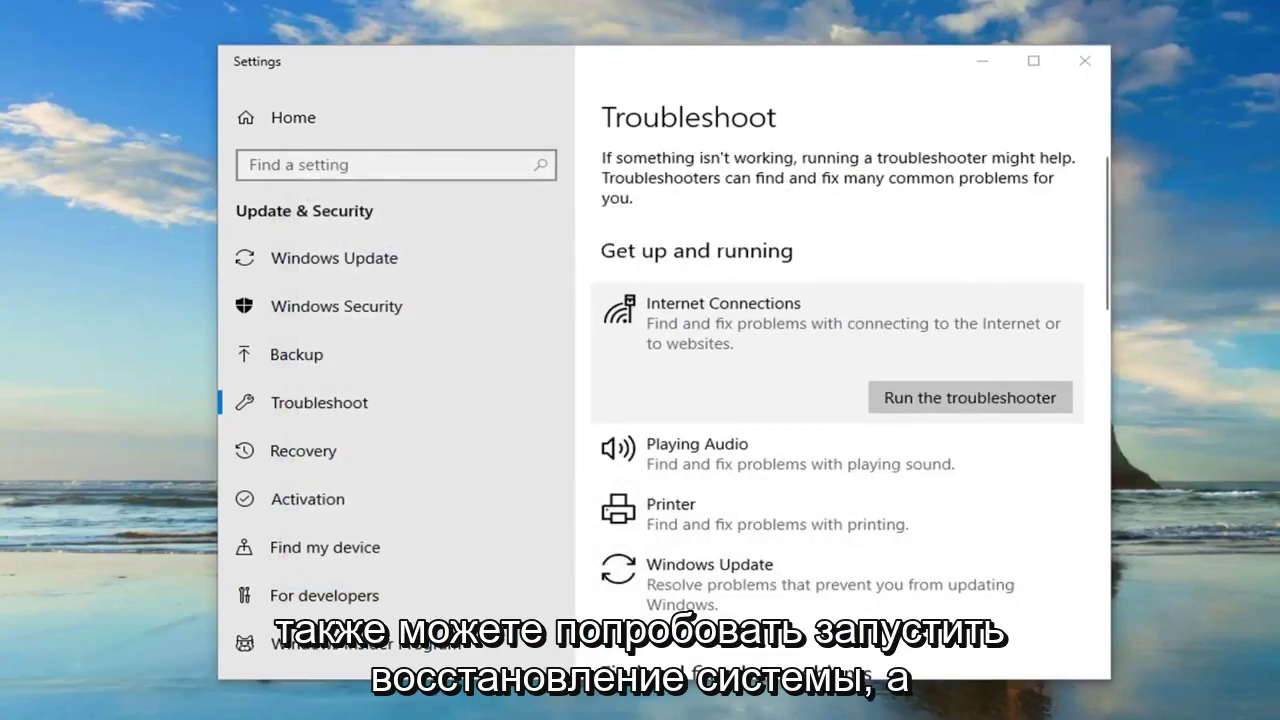
{"action": "left_click", "coordinate": [1085, 63]}
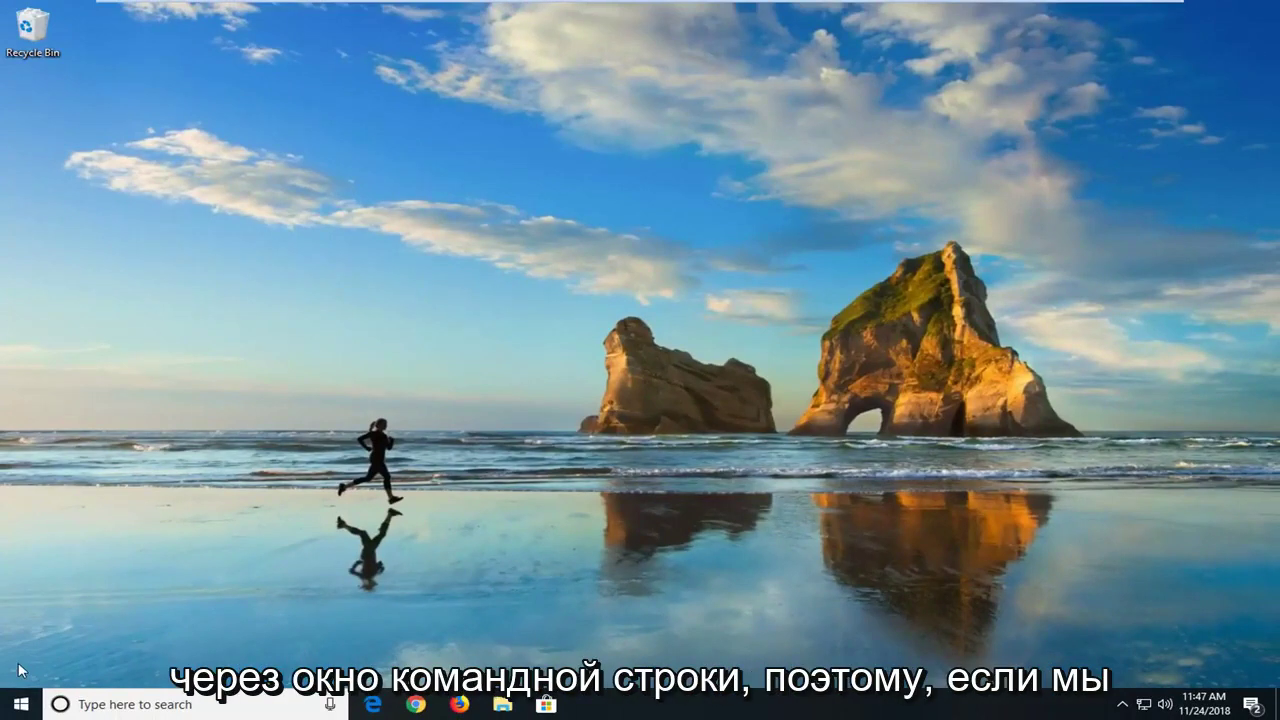
Launch Command Prompt as administrator from a Start search, approving the User Account Control prompt.
{"action": "left_click", "coordinate": [16, 705]}
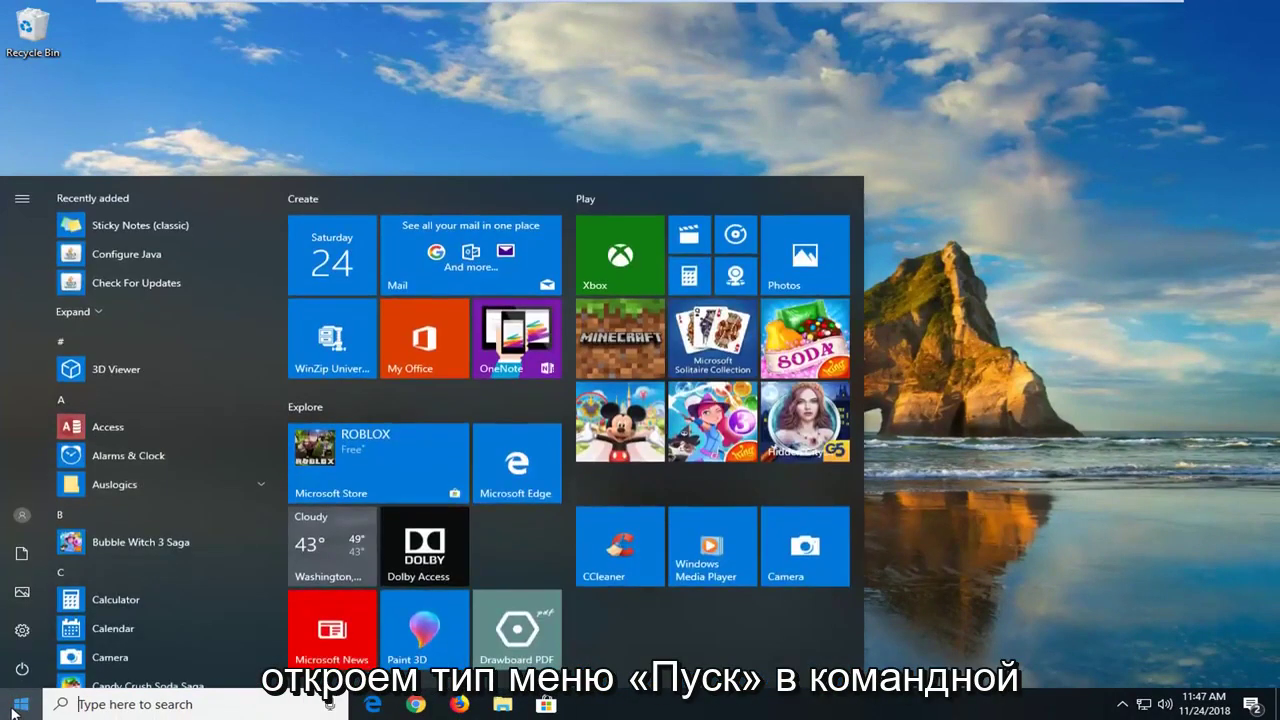
{"action": "type", "text": "command prompt"}
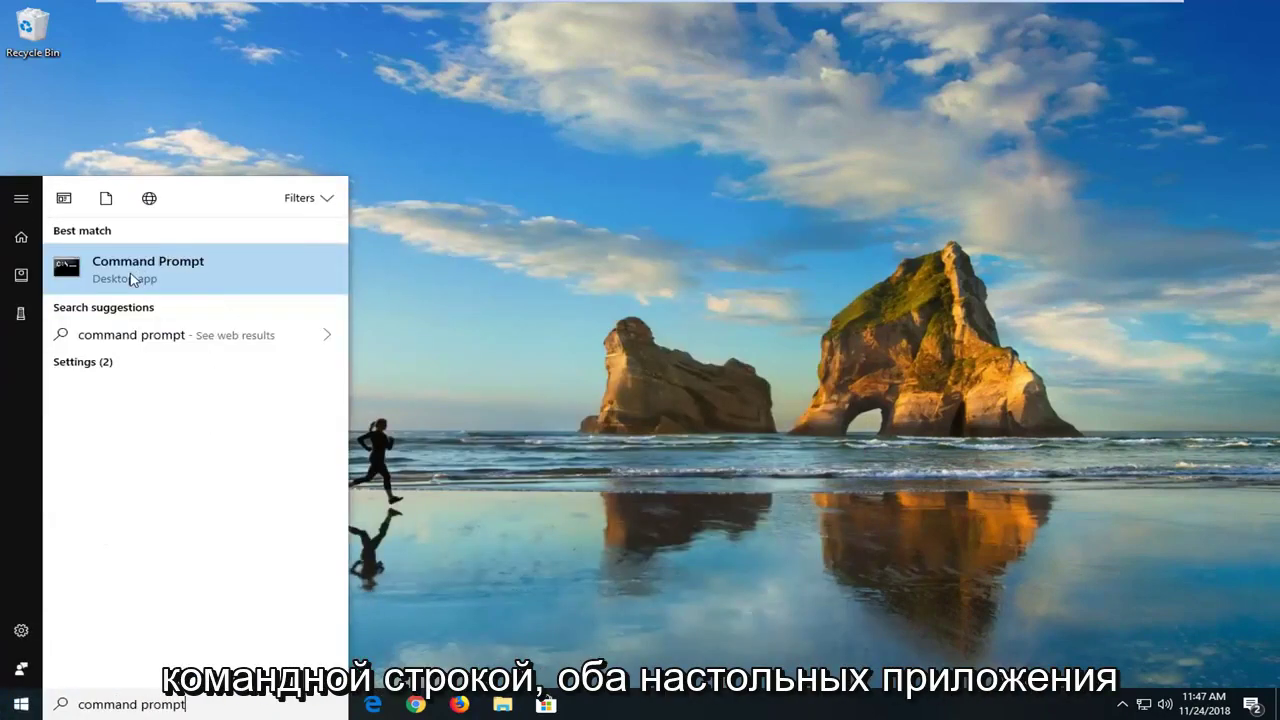
{"action": "right_click", "coordinate": [145, 277]}
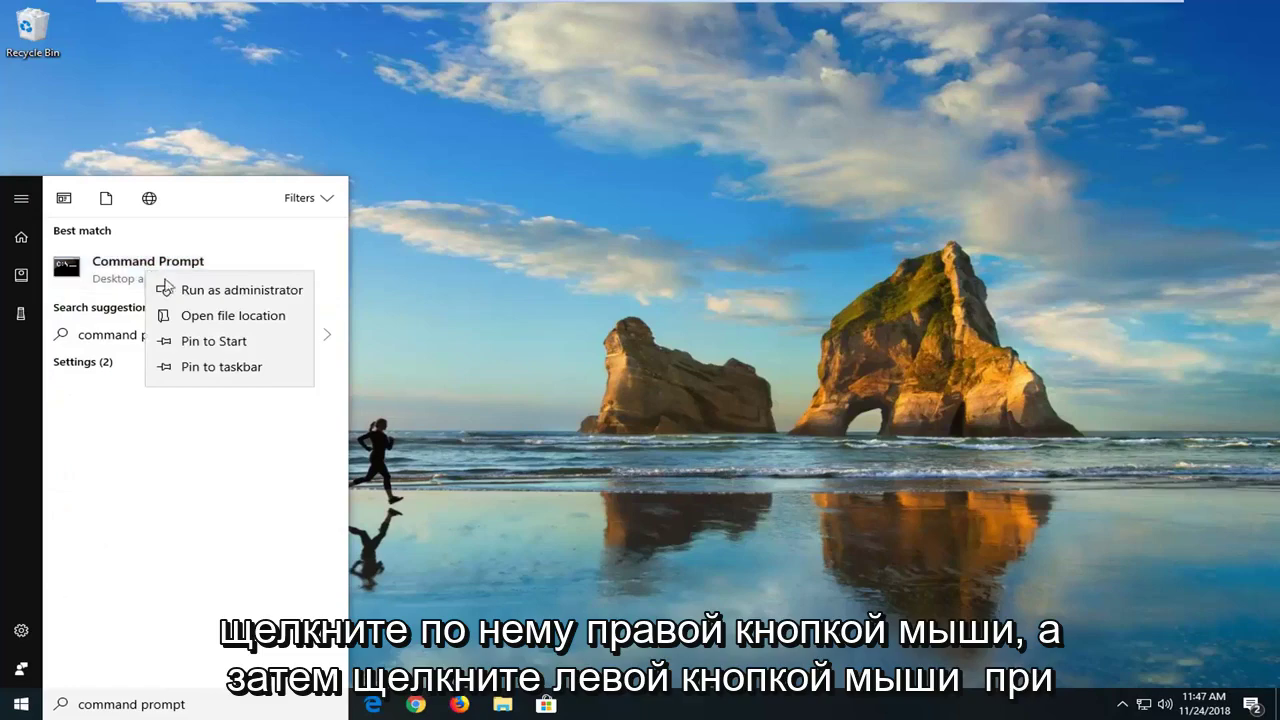
{"action": "left_click", "coordinate": [557, 309]}
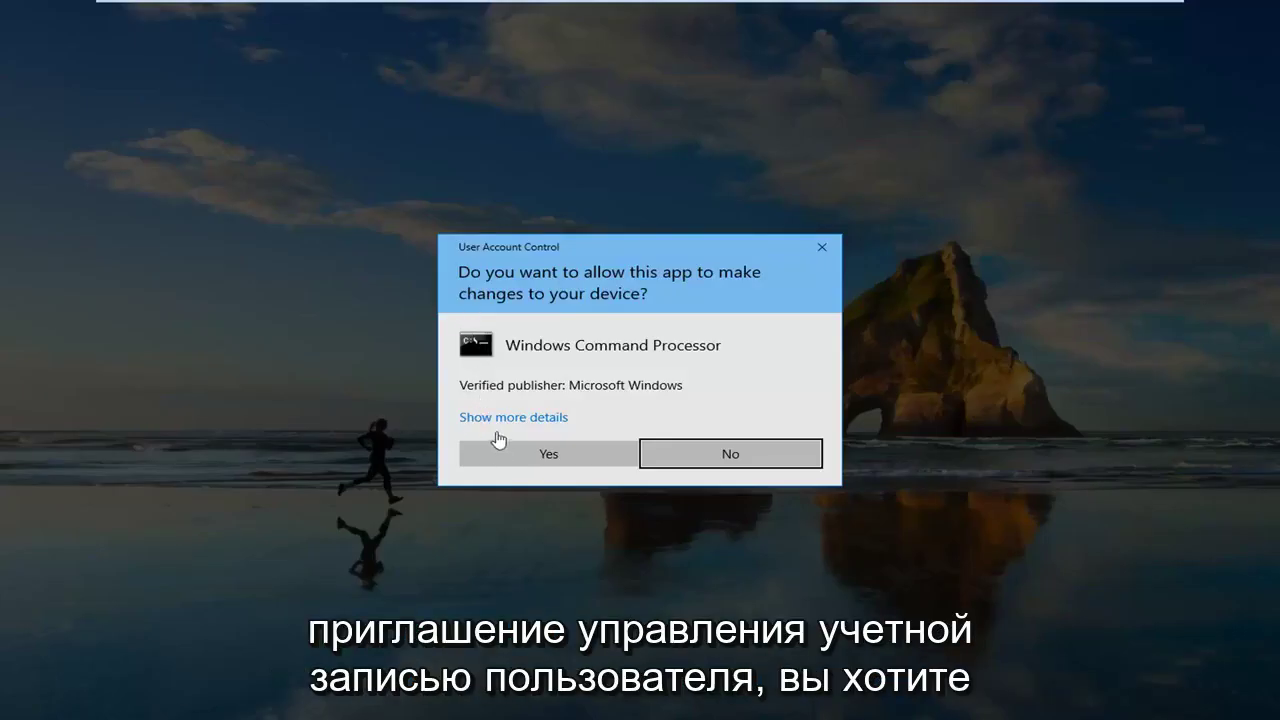
{"action": "left_click", "coordinate": [505, 452]}
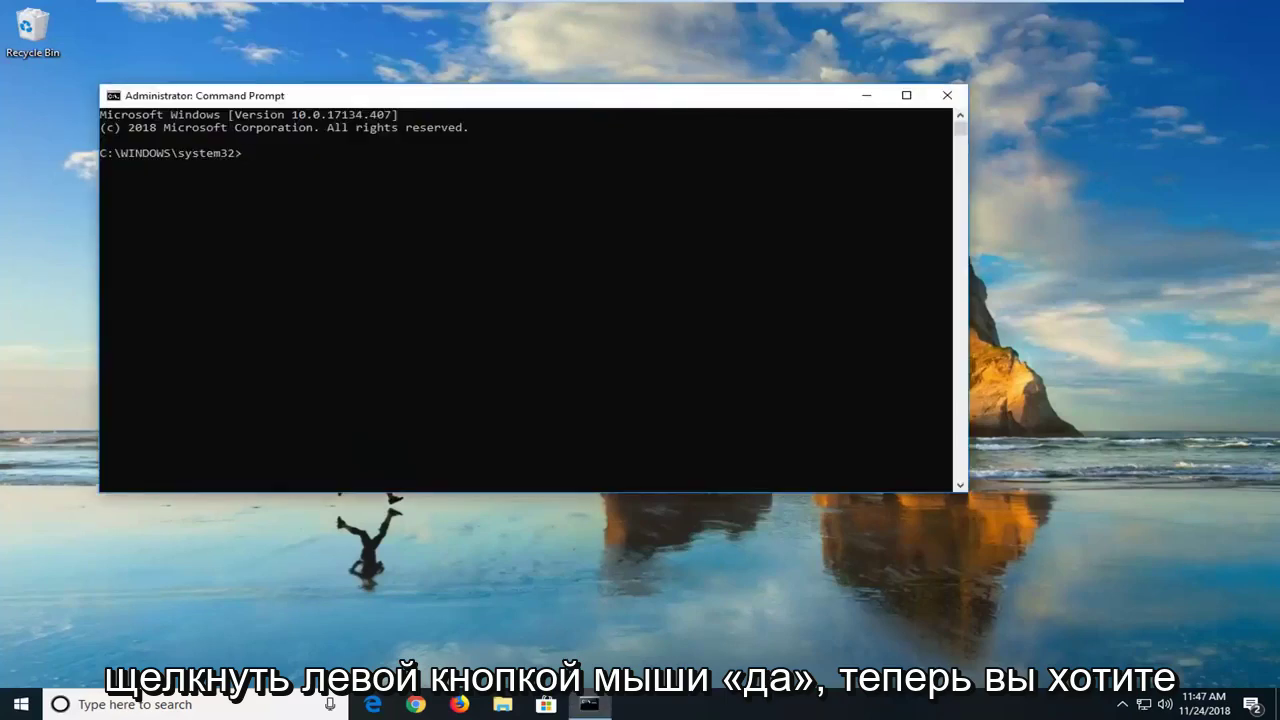
Run ipconfig /flushdns in the admin Command Prompt to flush the DNS resolver cache.
{"action": "left_click_drag", "start_coordinate": [272, 100], "coordinate": [390, 111]}
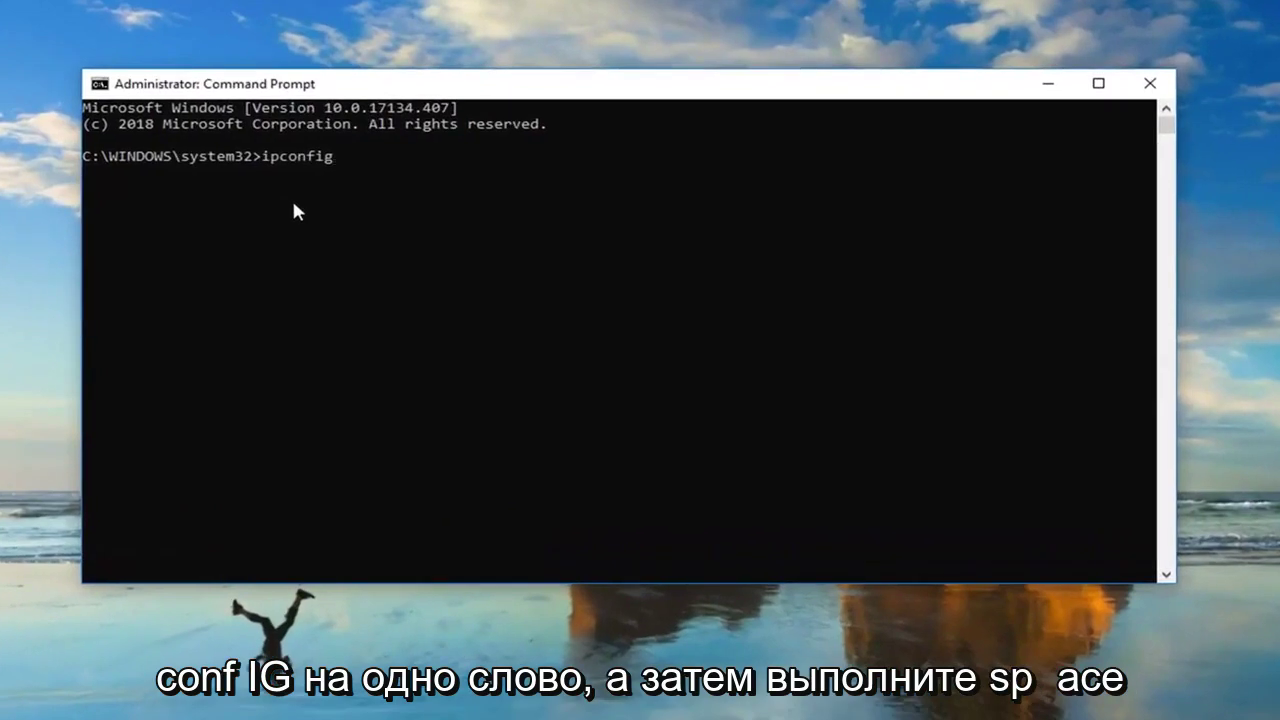
{"action": "type", "text": "/"}
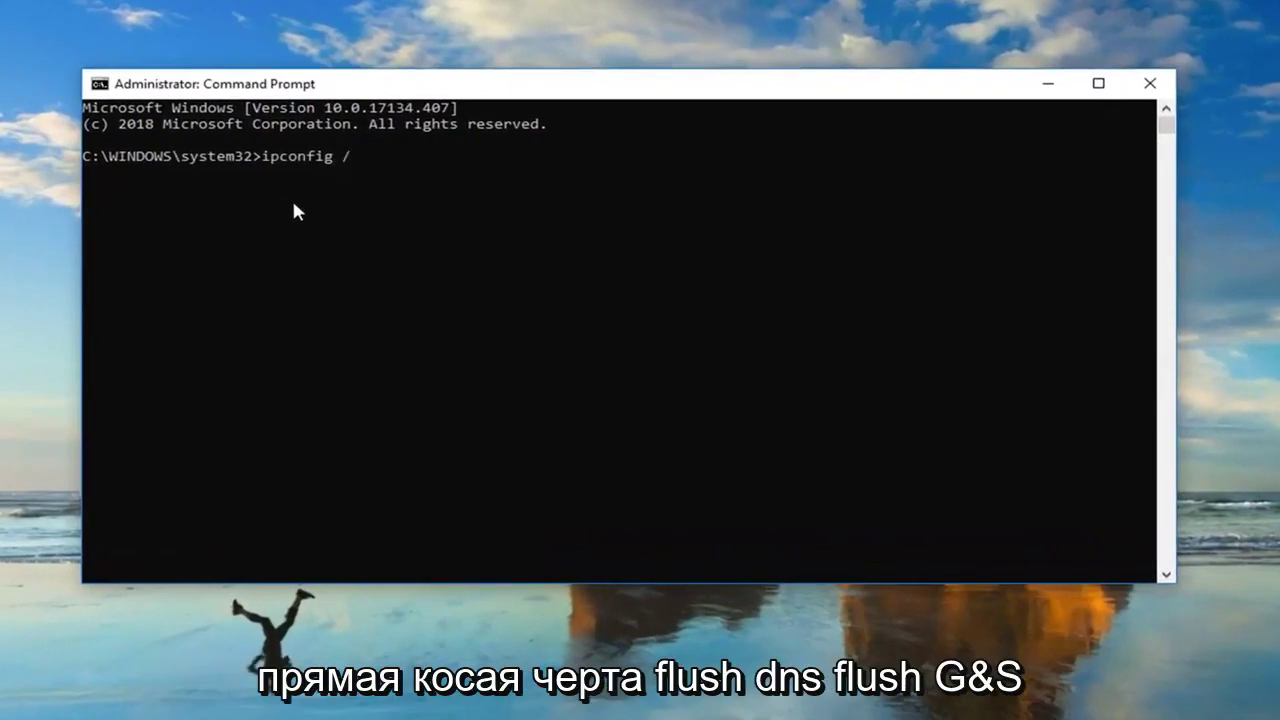
{"action": "type", "text": "flushdns"}
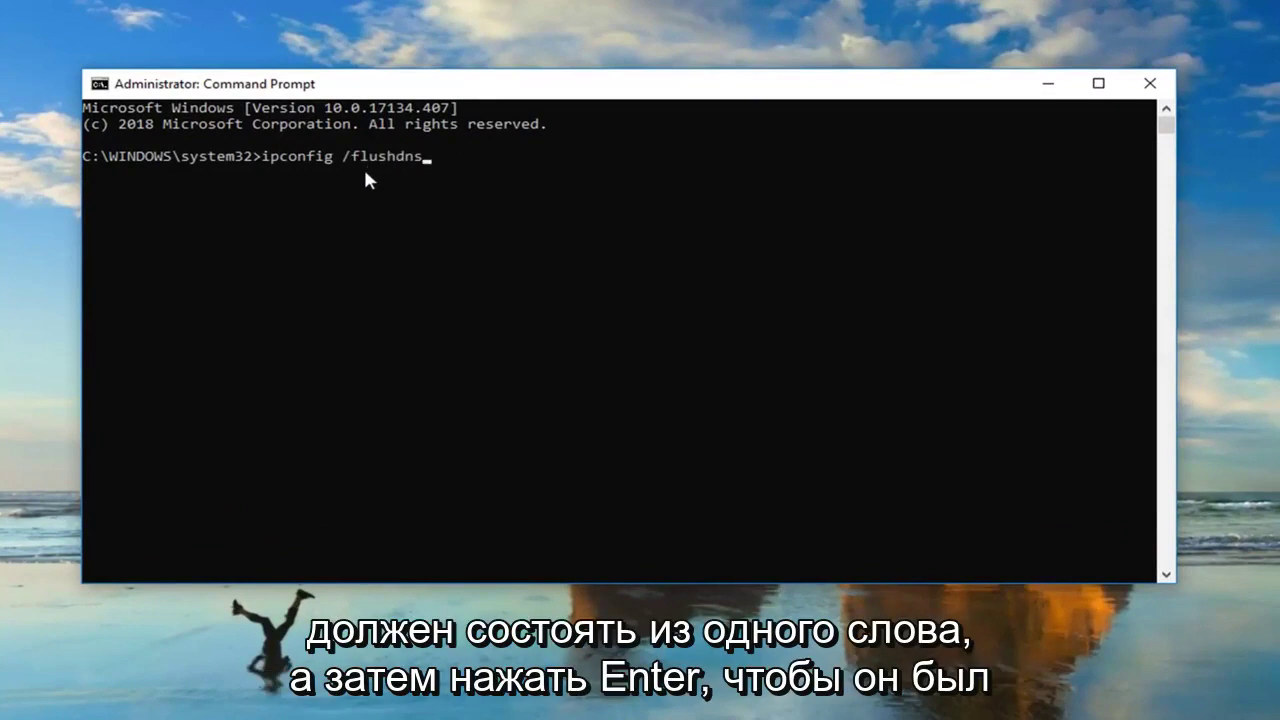
{"action": "key", "text": "Return"}
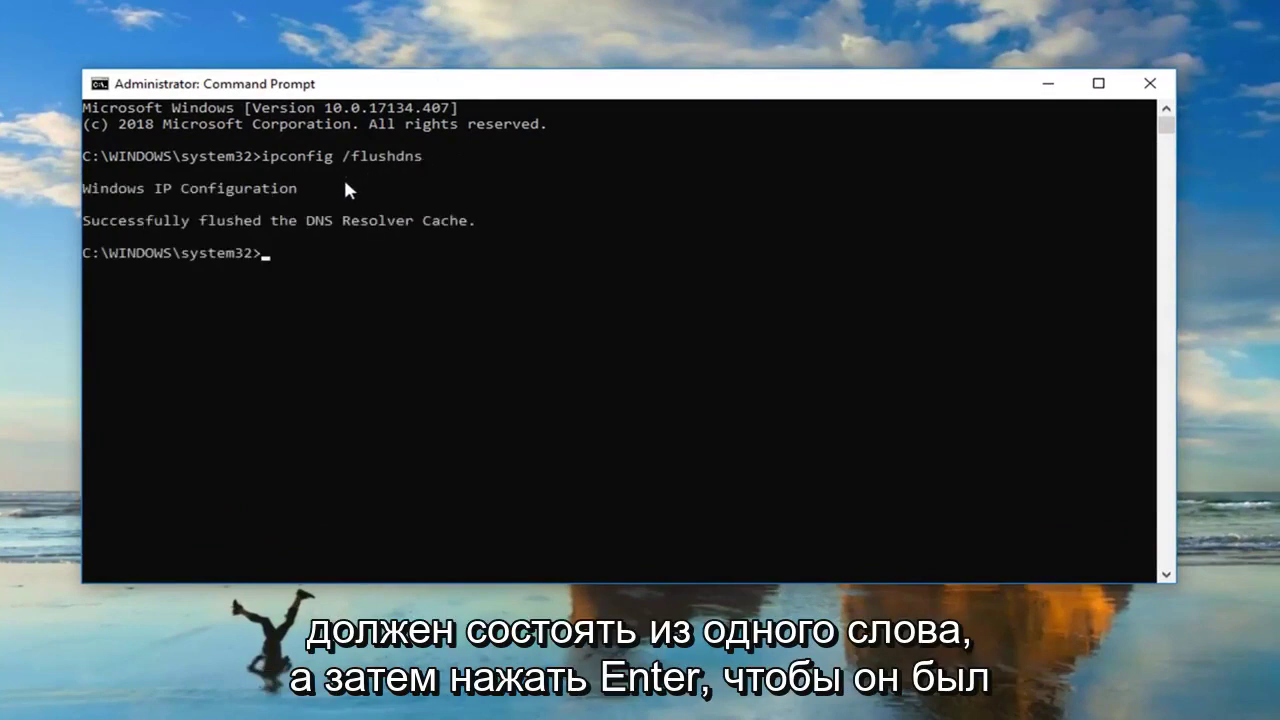